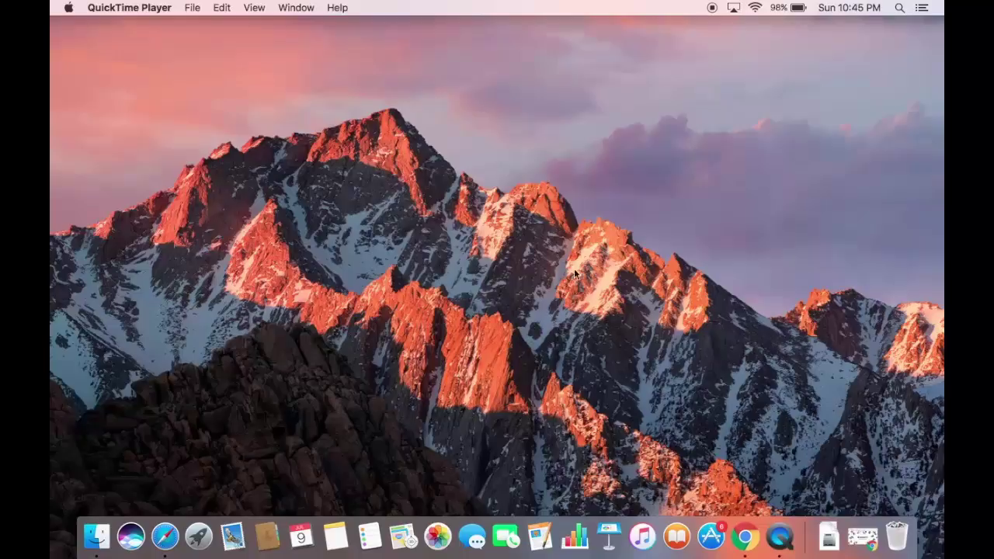
Launch the App Store and search the store for 'xcode'
left_click(713, 541)
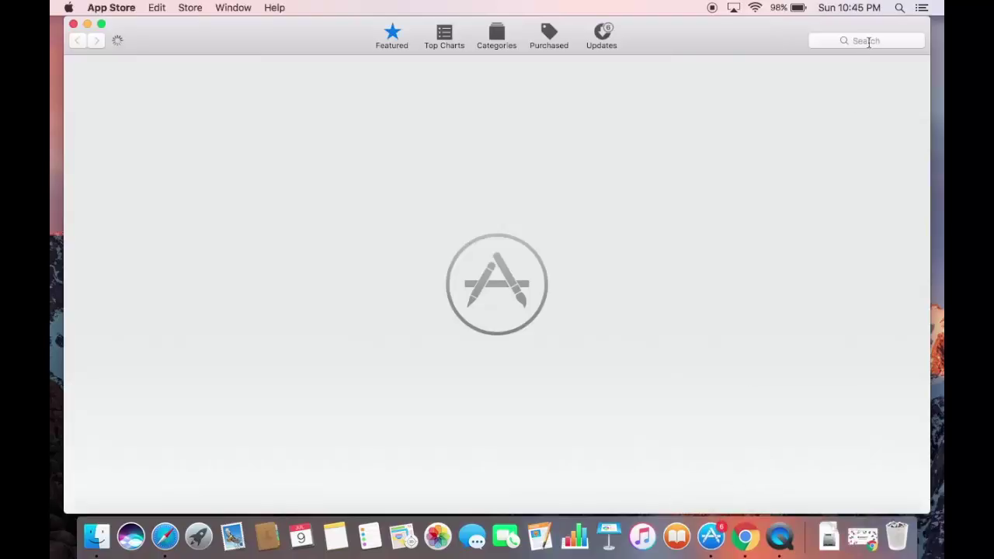
left_click(868, 41)
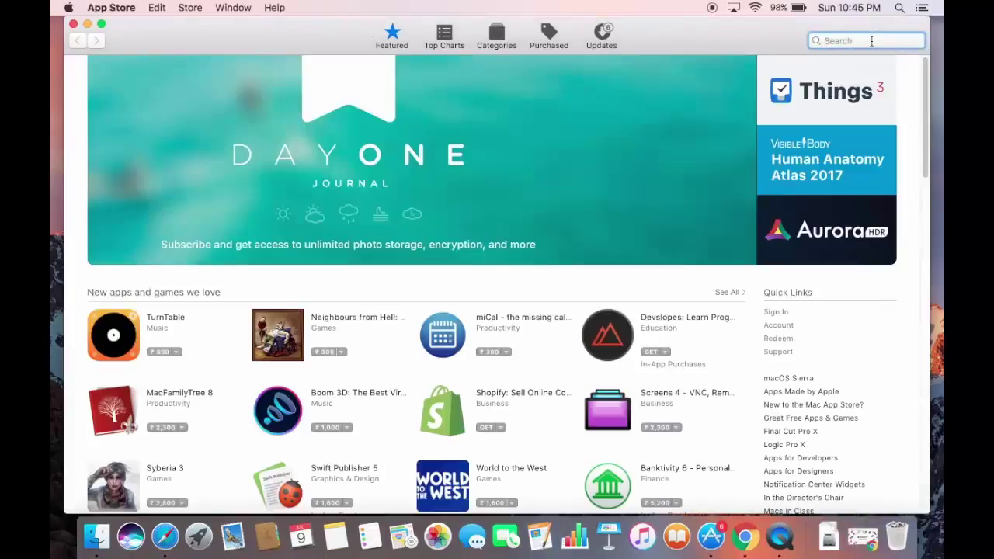
type("xcode")
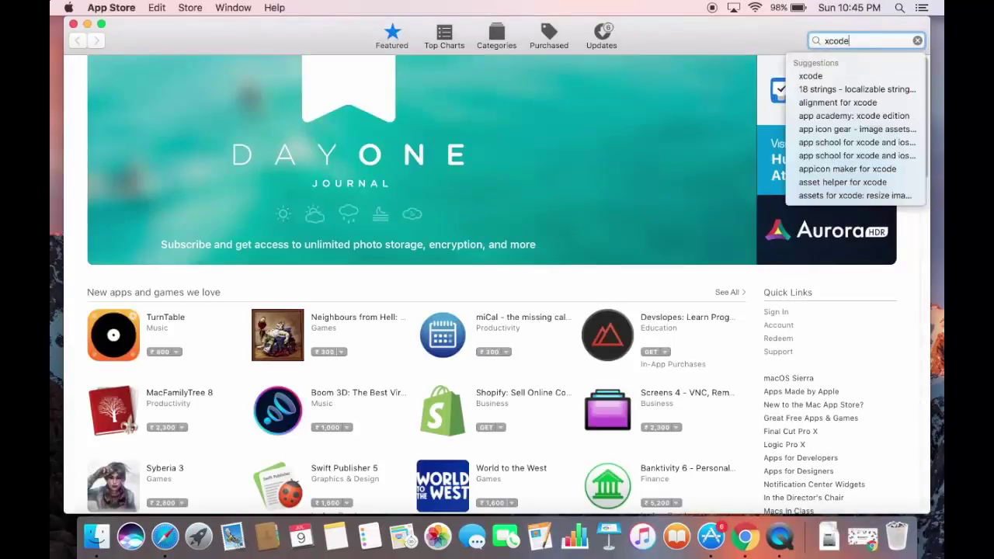
key("Return")
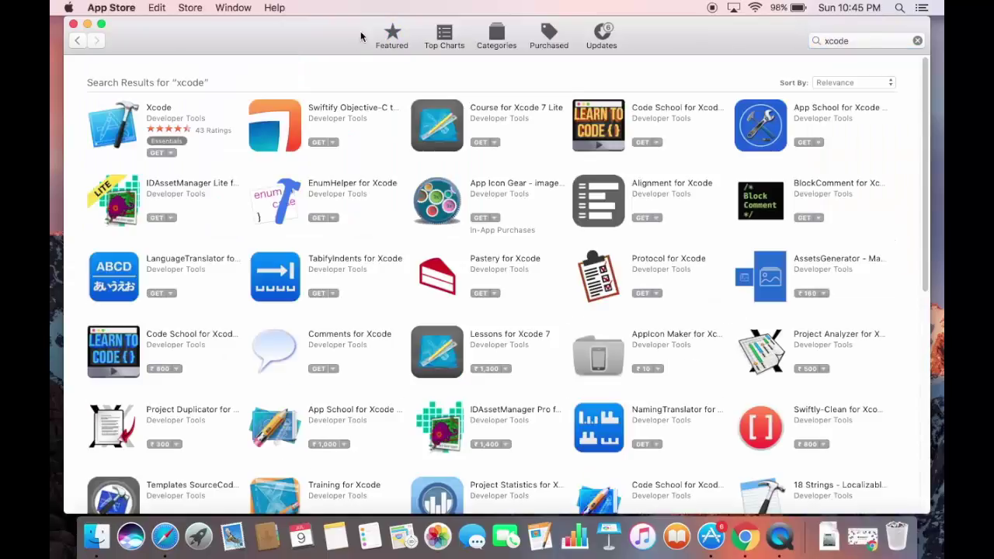
Open the Xcode 8.3.3 product page (free, 4.54 GB) and scroll through its description and screenshots
left_click(158, 113)
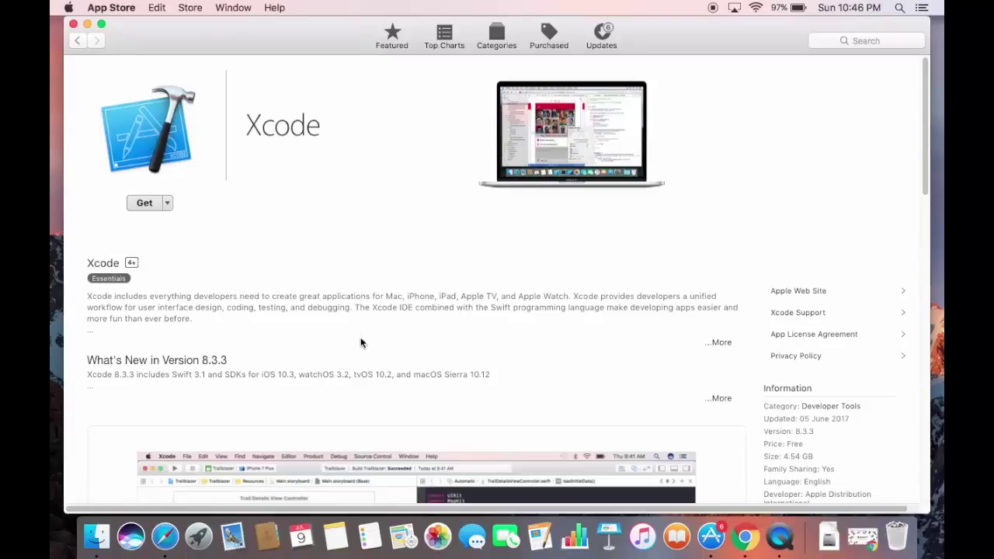
scroll(360, 337, "down", 7)
scroll(361, 339, "down", 3)
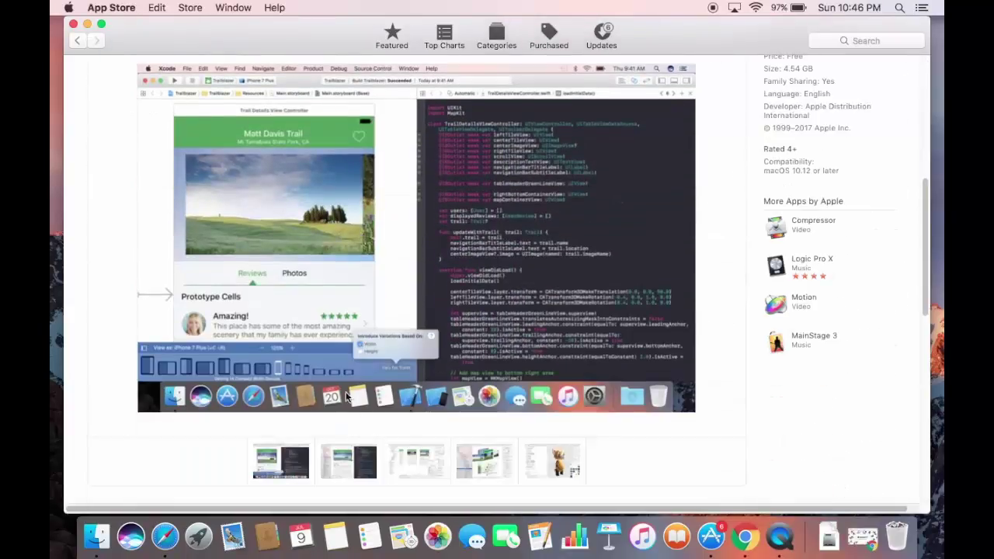
scroll(374, 305, "up", 10)
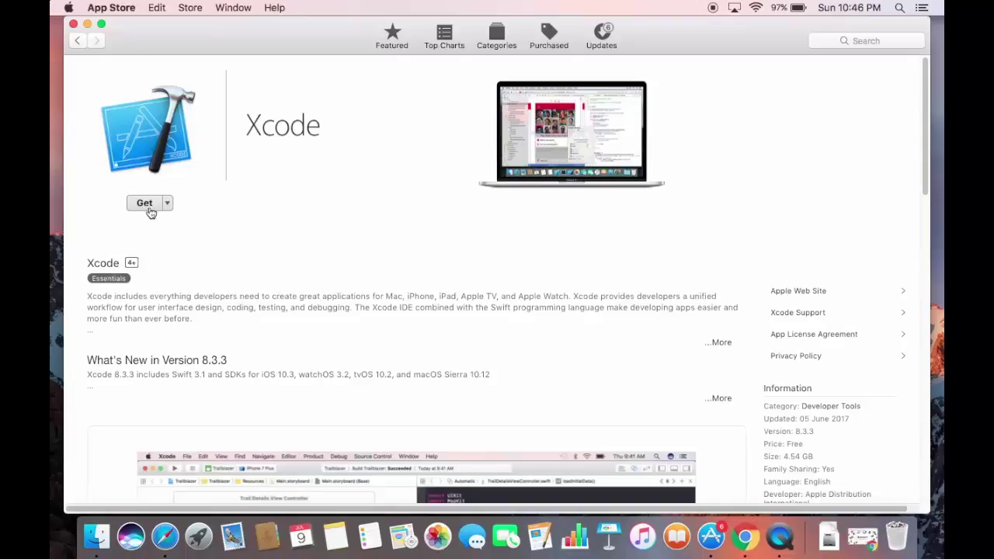
Switch to Chrome on developer.apple.com, selecting and then deselecting the site address
left_click(747, 541)
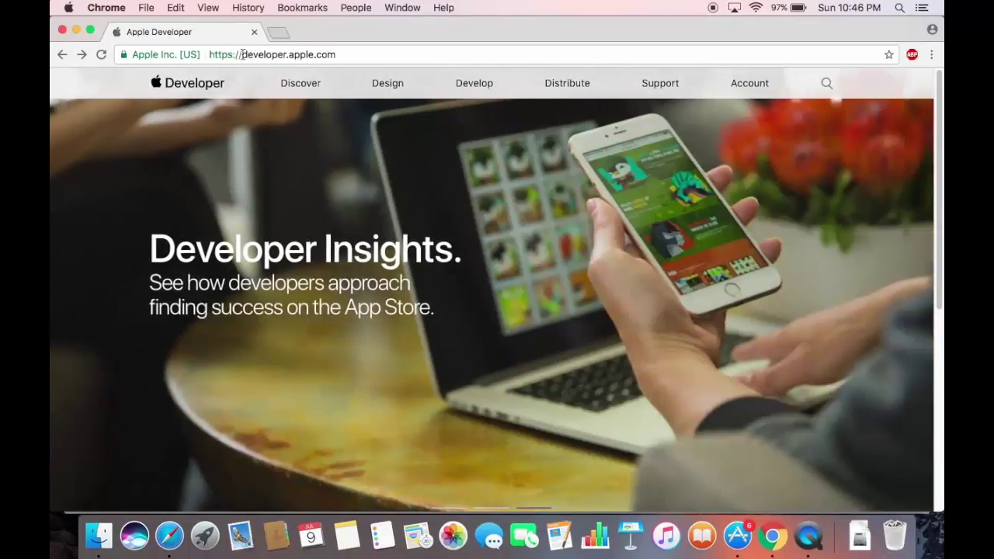
left_click_drag(242, 54, 334, 54)
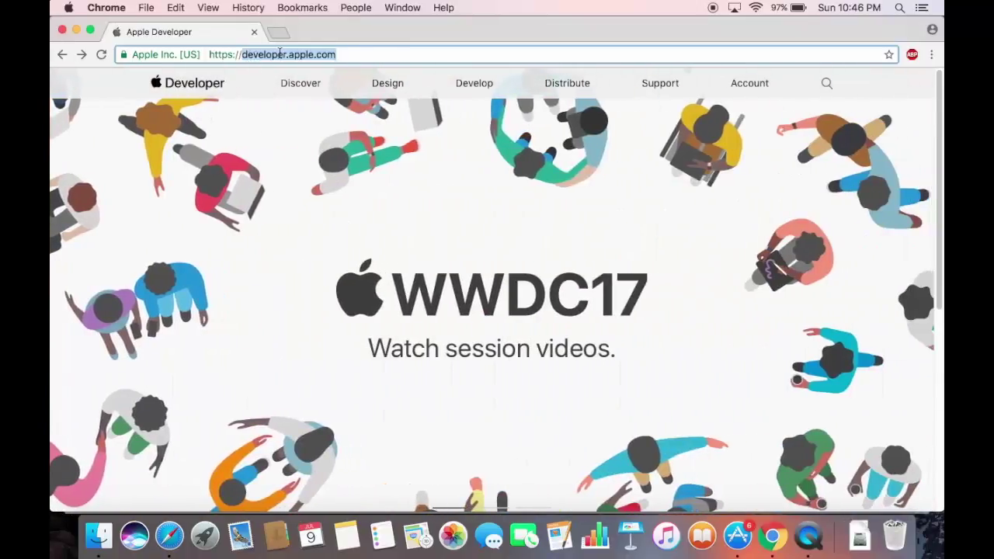
left_click(301, 54)
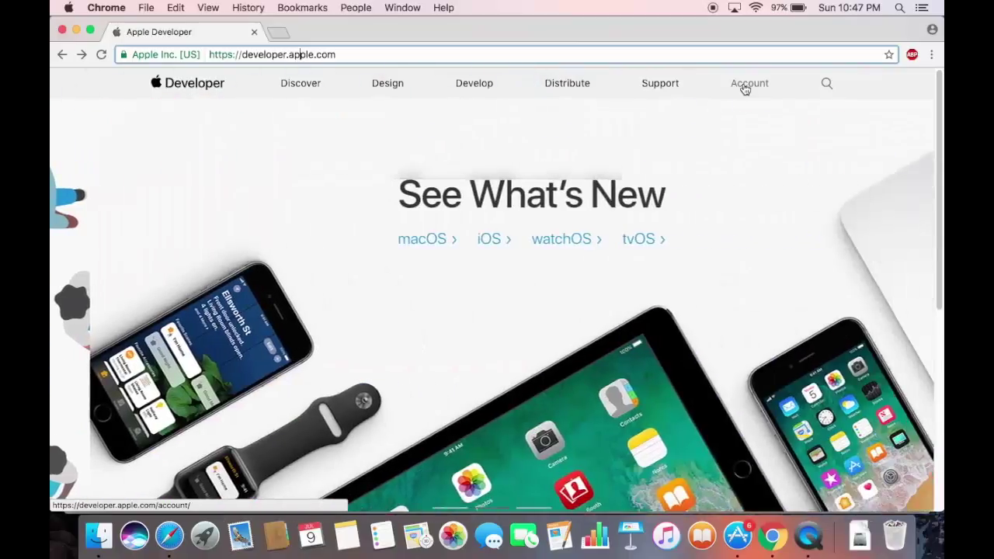
Go to the developer Account area and submit the Apple ID sign-in
left_click(745, 88)
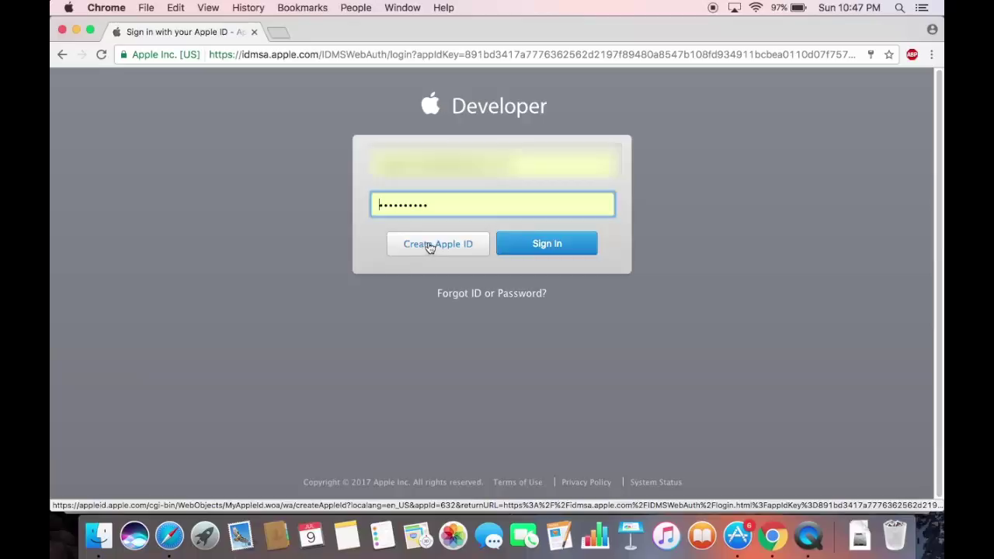
left_click(534, 245)
Browse the Create Apple ID signup form, including the birthday field, then return to sign-in
left_click(433, 247)
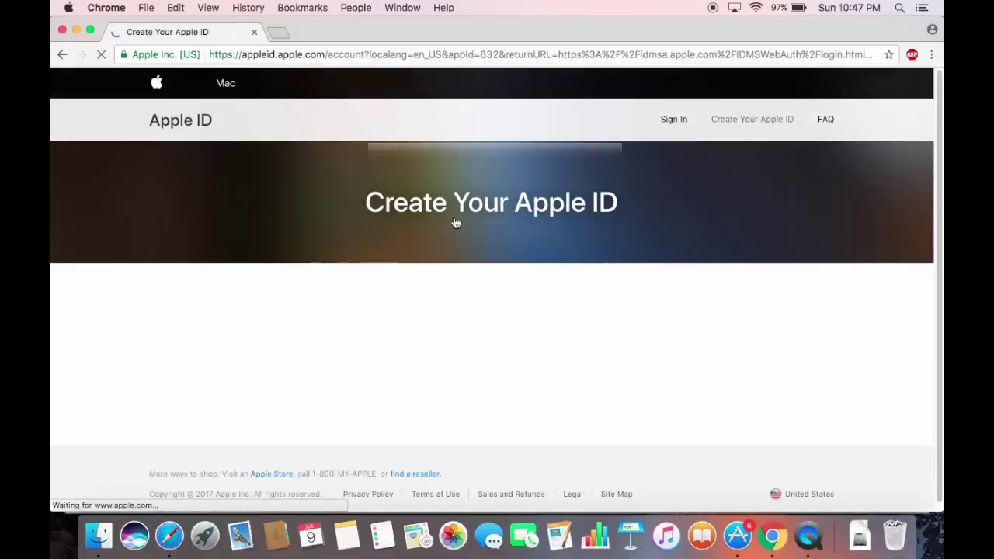
scroll(291, 288, "down", 1)
scroll(291, 288, "down", 5)
scroll(291, 288, "up", 3)
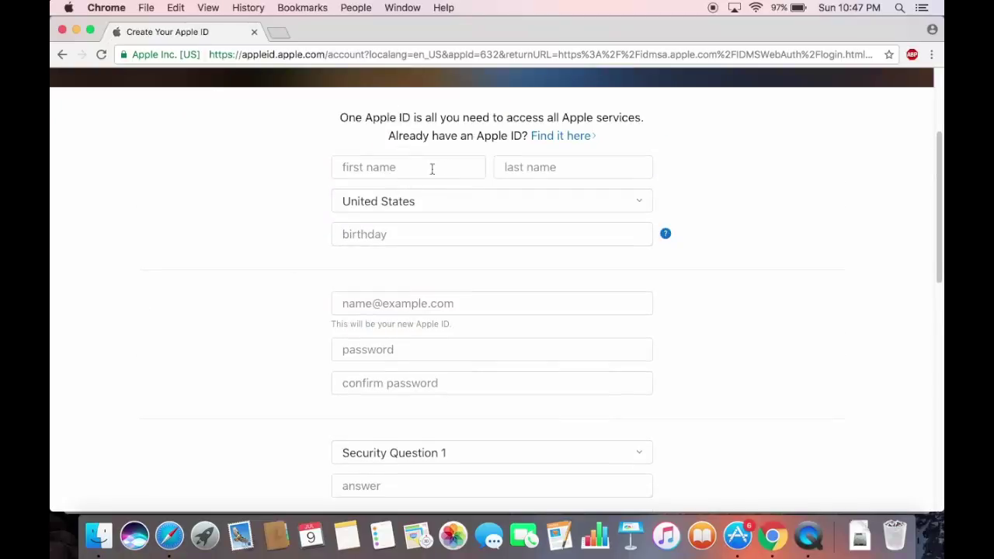
left_click(402, 237)
scroll(311, 266, "down", 3)
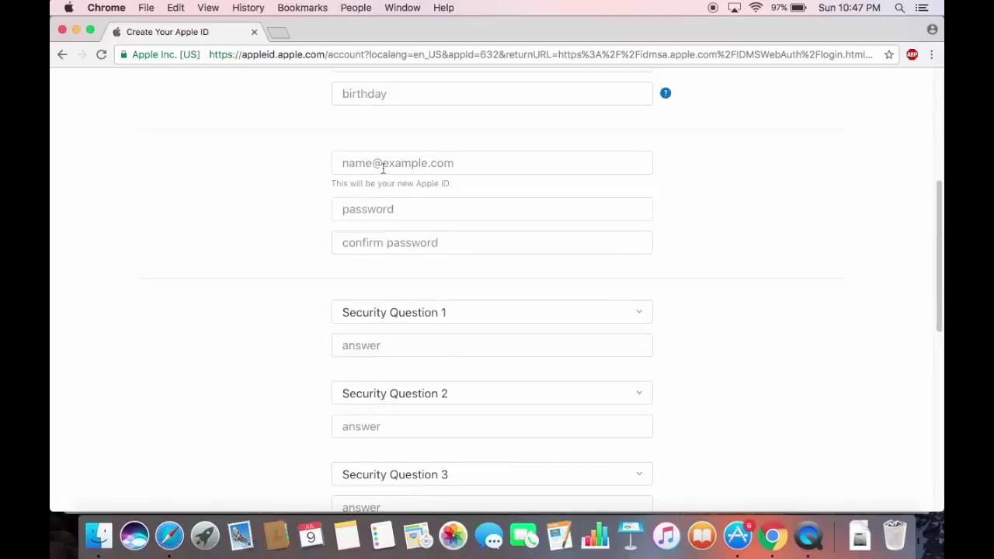
scroll(308, 301, "down", 3)
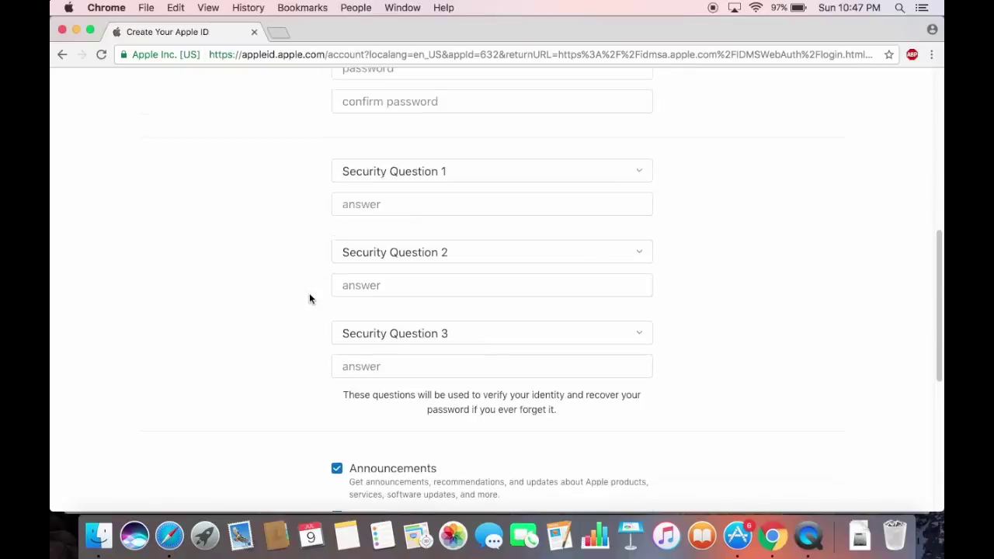
scroll(307, 298, "down", 3)
scroll(306, 299, "up", 5)
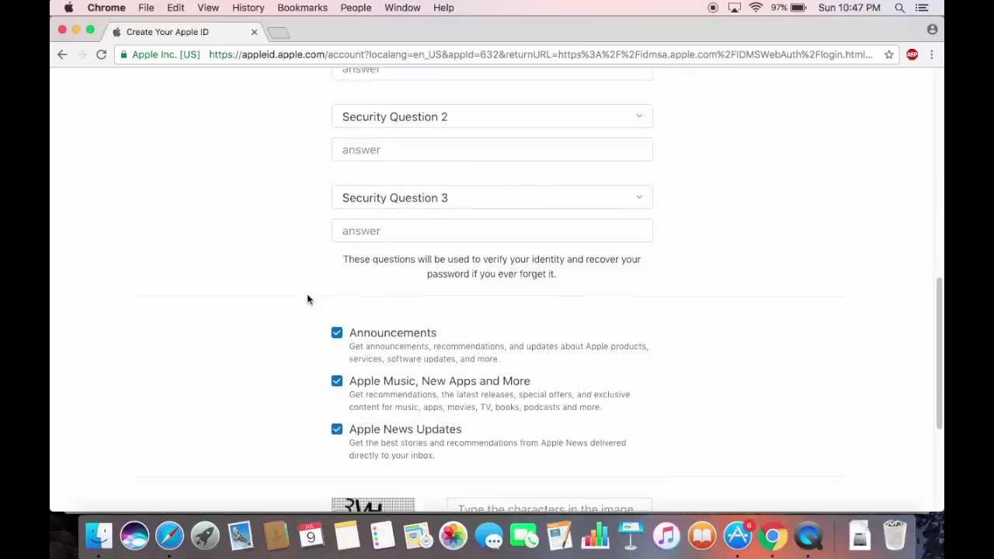
scroll(306, 299, "up", 4)
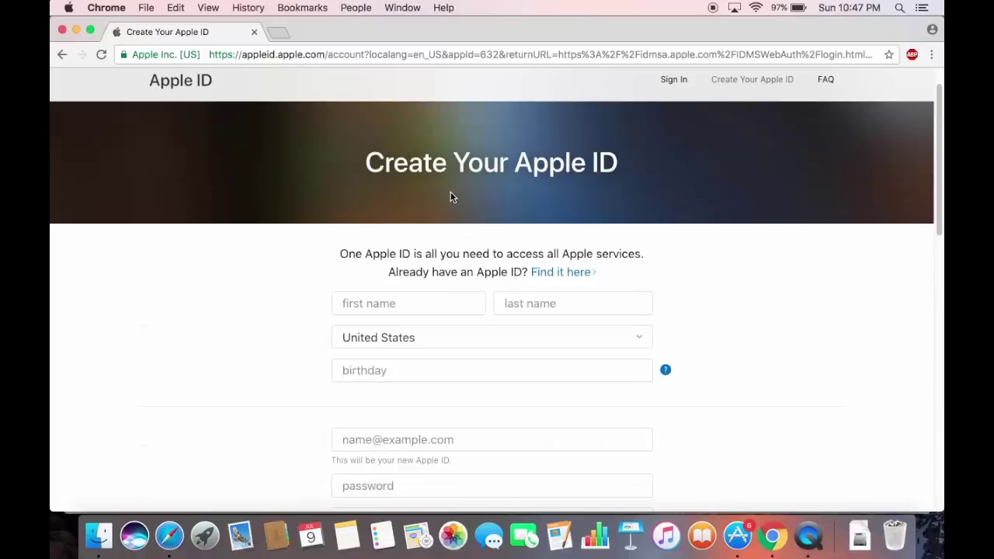
left_click(62, 54)
Sign in to reach the Account welcome page with Download Tools and Build Your First App
left_click(563, 248)
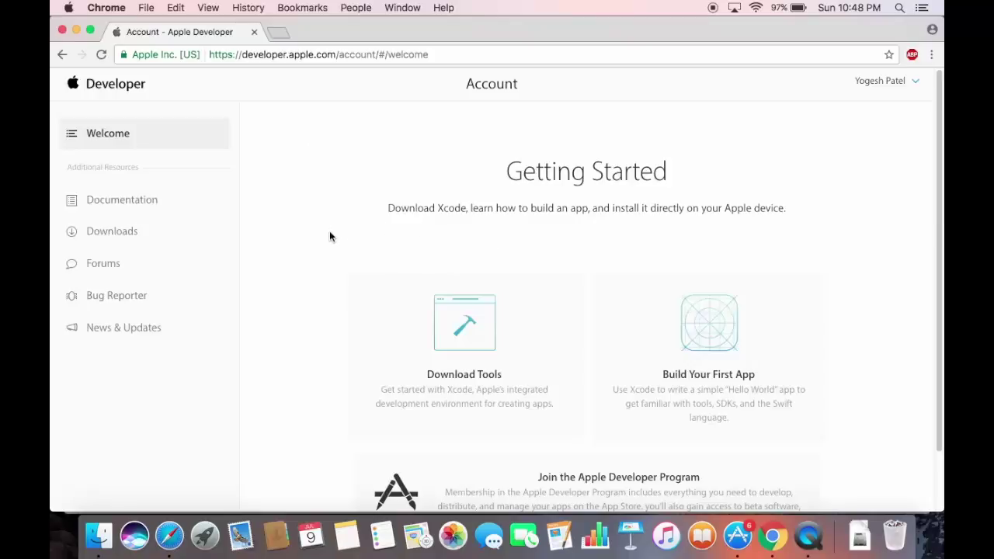
left_click(116, 235)
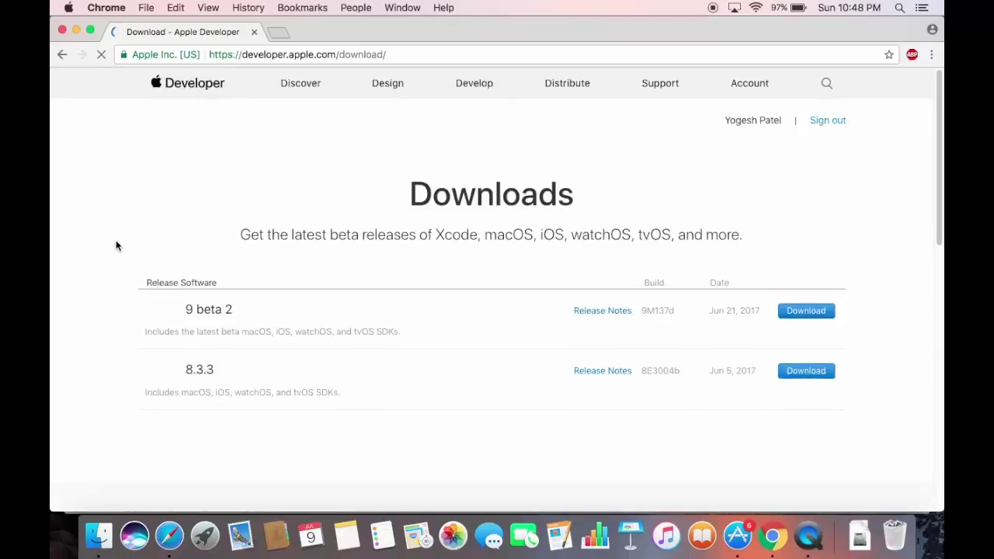
left_click_drag(229, 371, 187, 369)
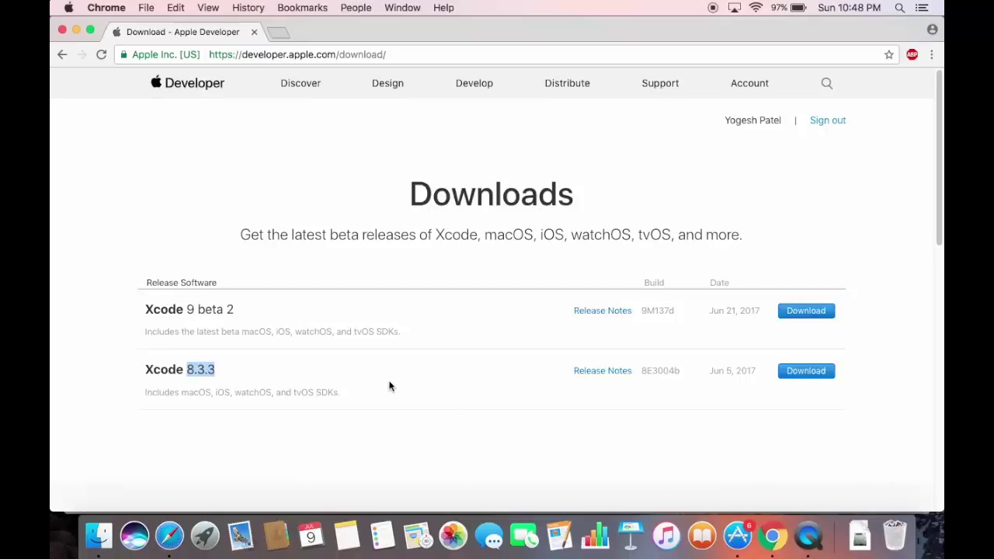
left_click_drag(235, 310, 146, 308)
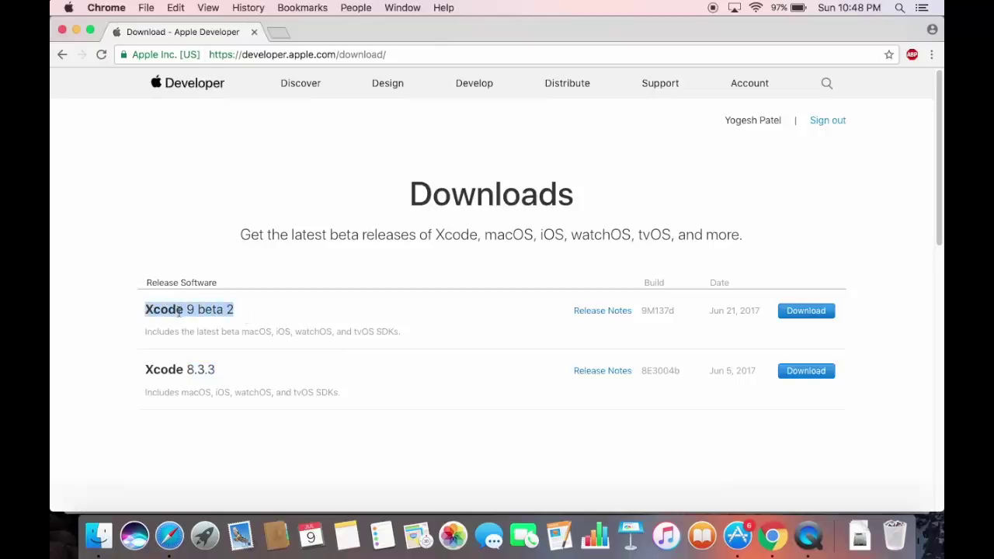
left_click(183, 311)
double_click(190, 311)
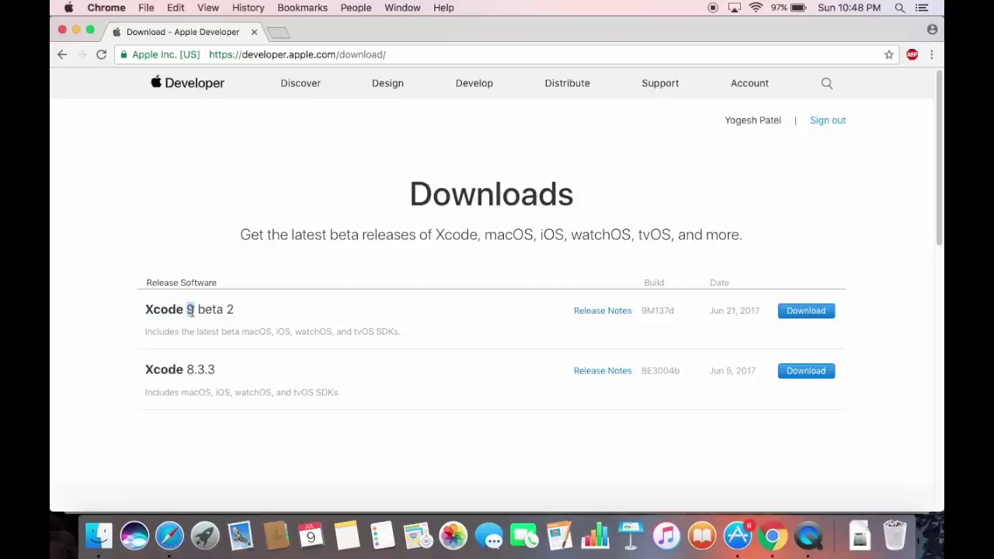
left_click_drag(222, 371, 185, 369)
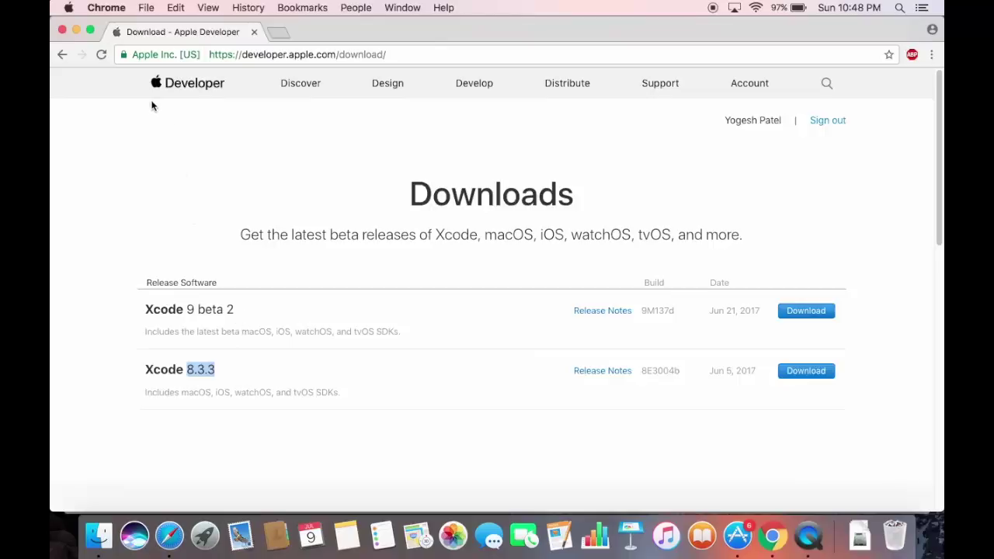
Minimize Chrome, return to Xcode's App Store page and click Get for the free app
left_click(77, 31)
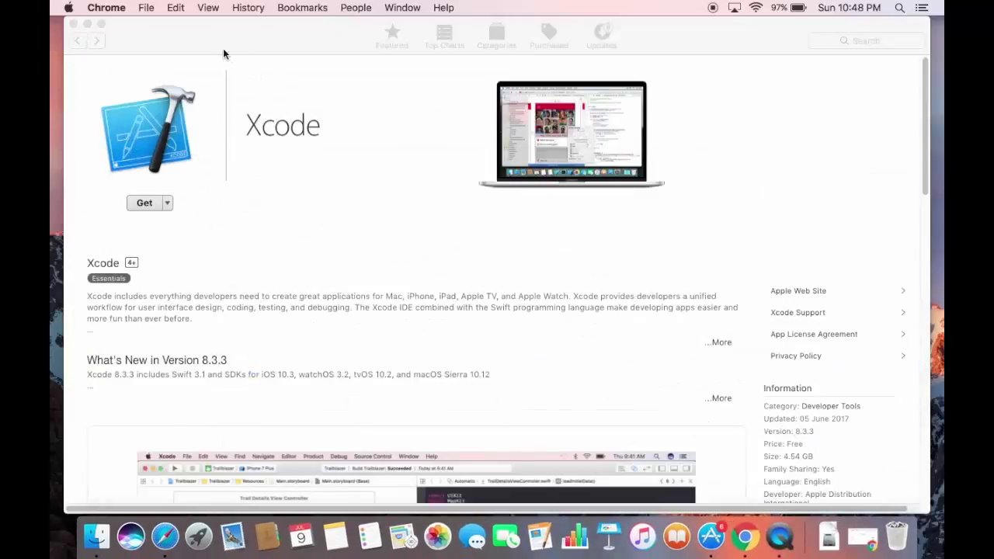
left_click(240, 31)
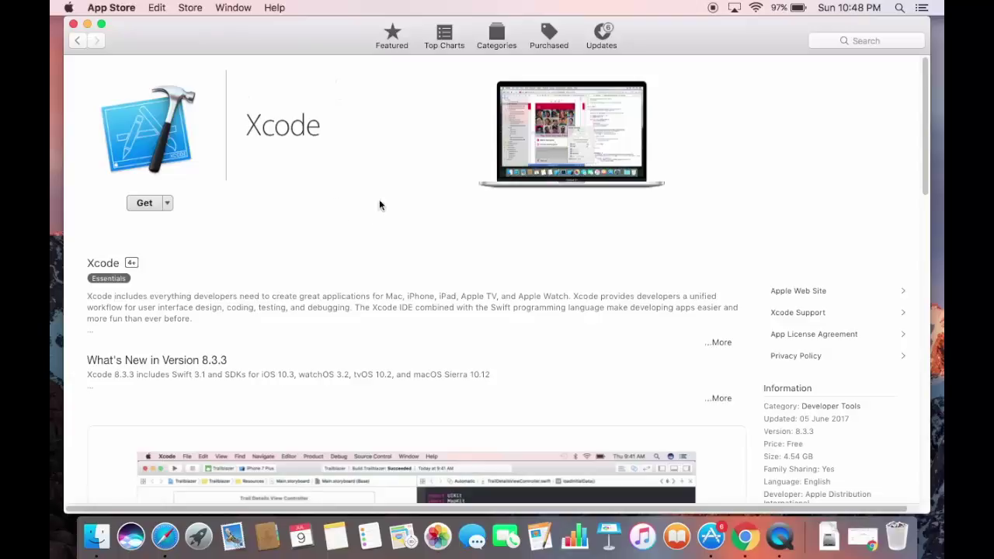
left_click(144, 206)
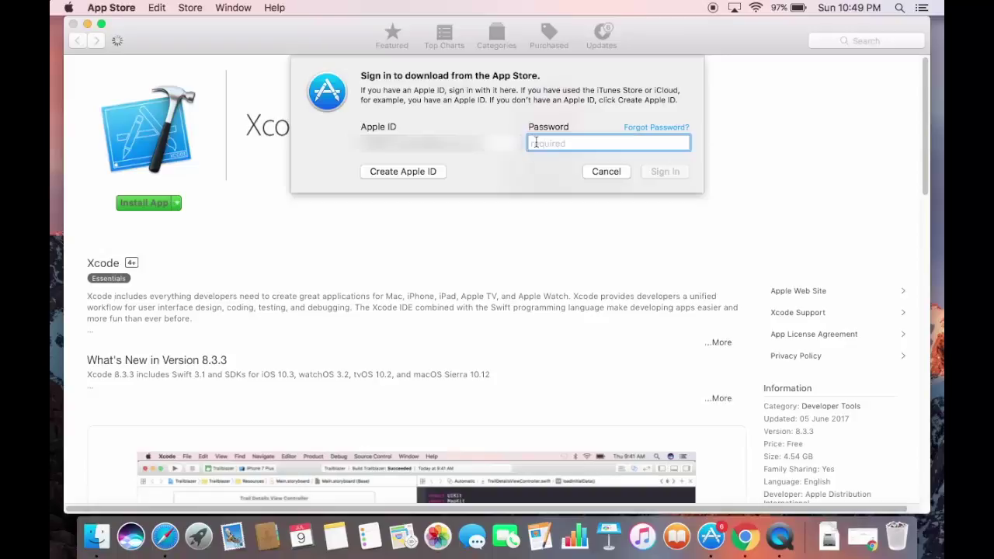
Enter the Apple ID password in the sign-in prompt so Xcode starts downloading
key("shift+Tab")
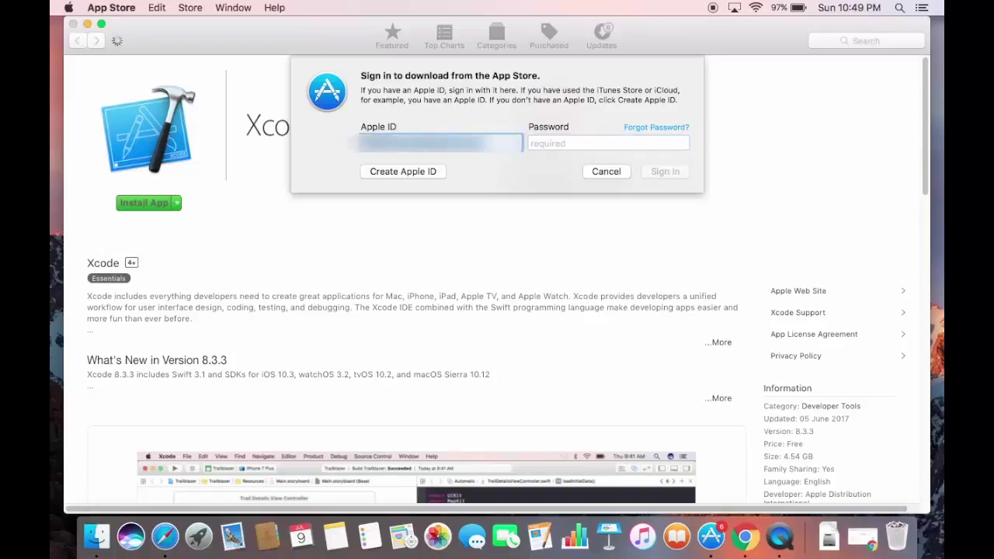
left_click(542, 144)
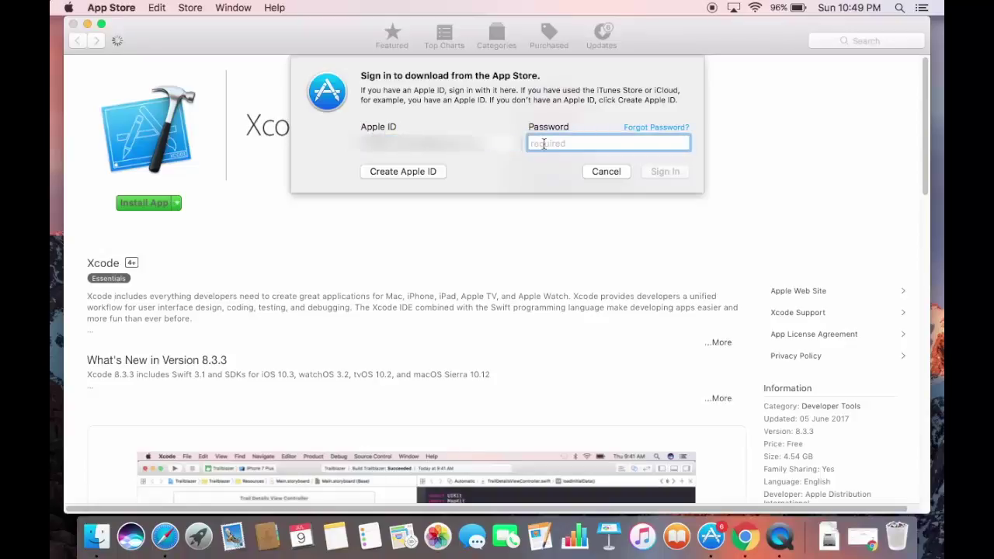
type("••••")
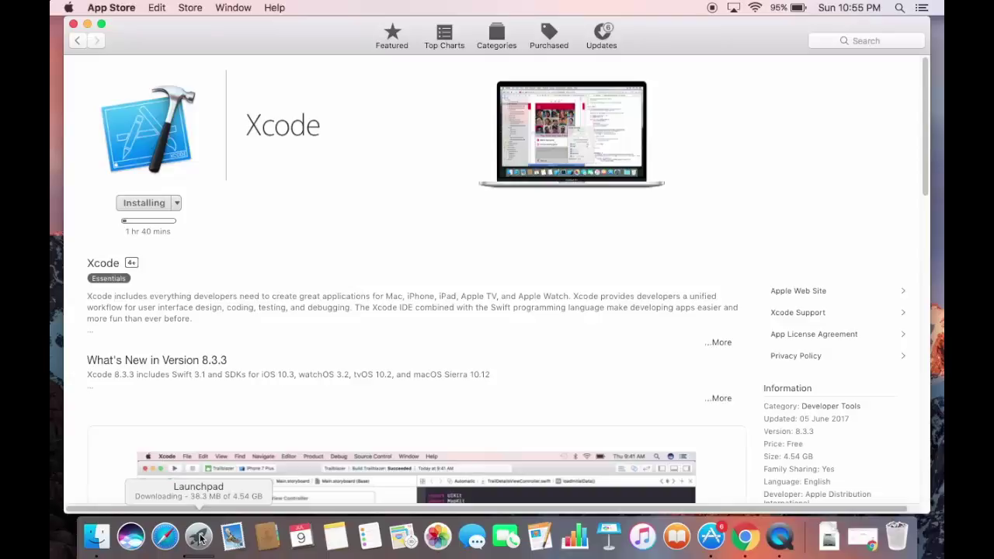
Open Launchpad to follow the Xcode download until it shows as installed
left_click(199, 537)
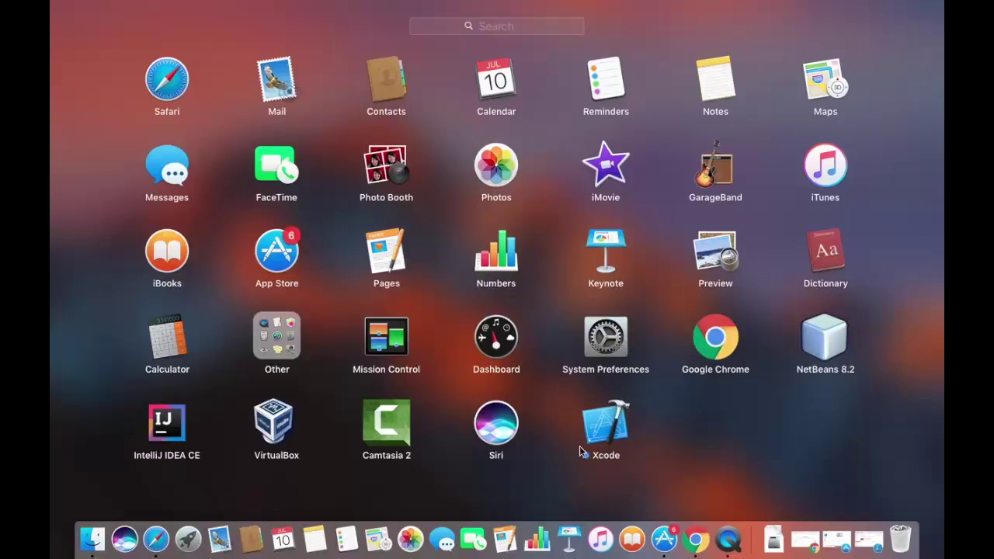
Reopen Launchpad and launch Xcode, bringing up its license agreement
left_click(188, 540)
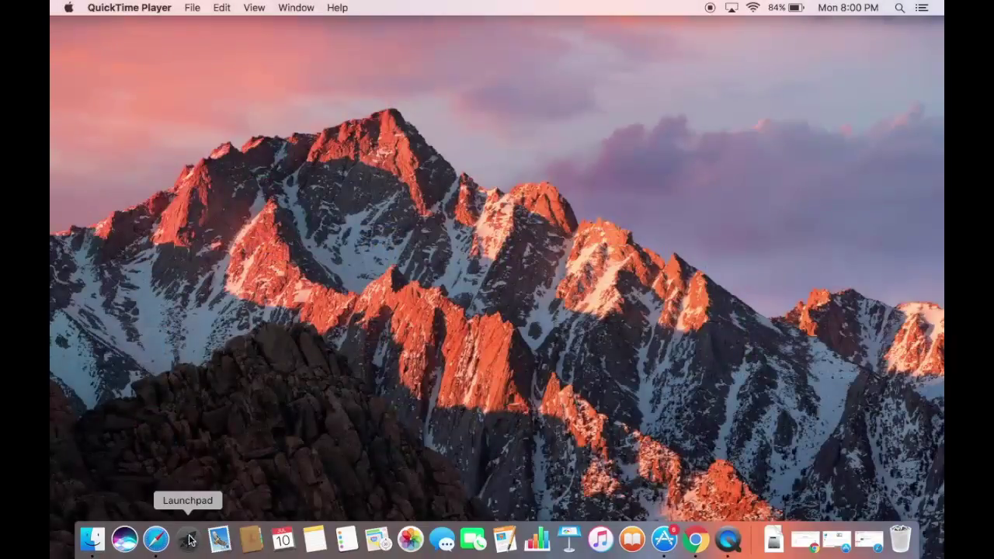
left_click(189, 539)
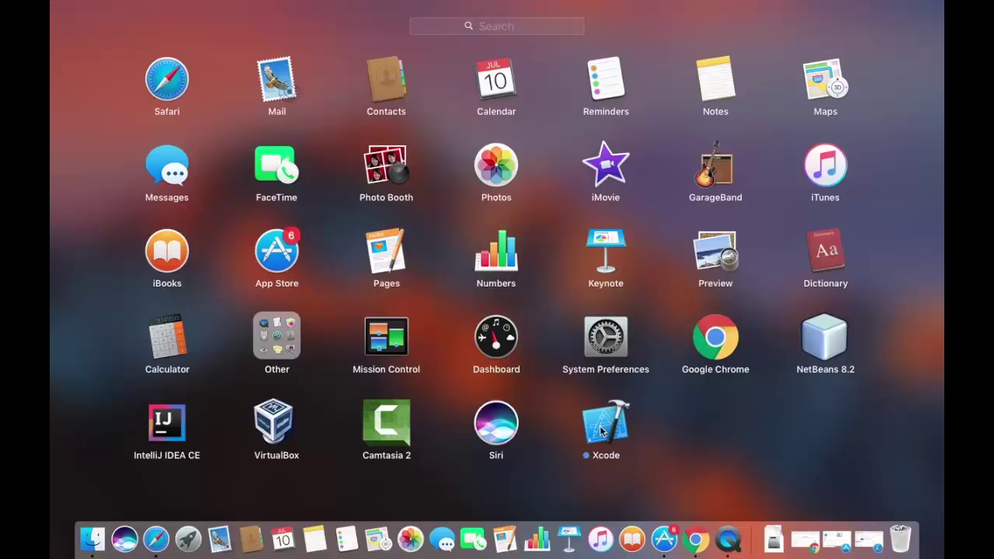
left_click(601, 431)
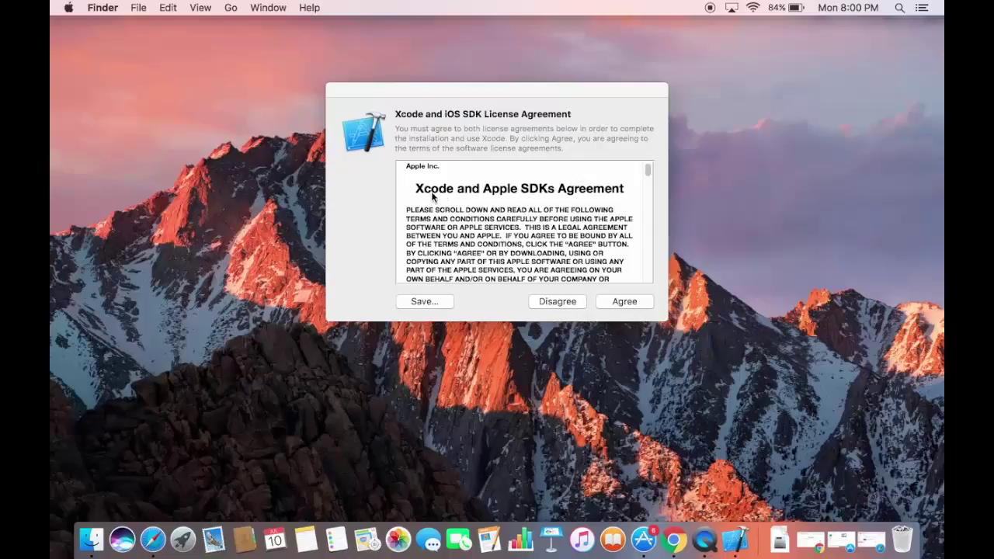
Agree to the Xcode and Apple SDKs license and confirm with the administrator password
left_click_drag(646, 169, 648, 278)
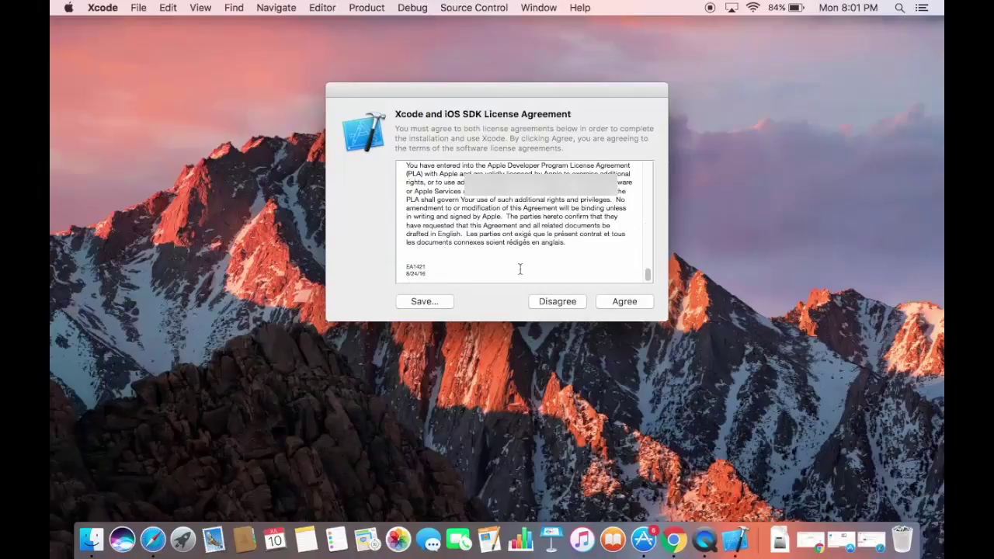
left_click(620, 305)
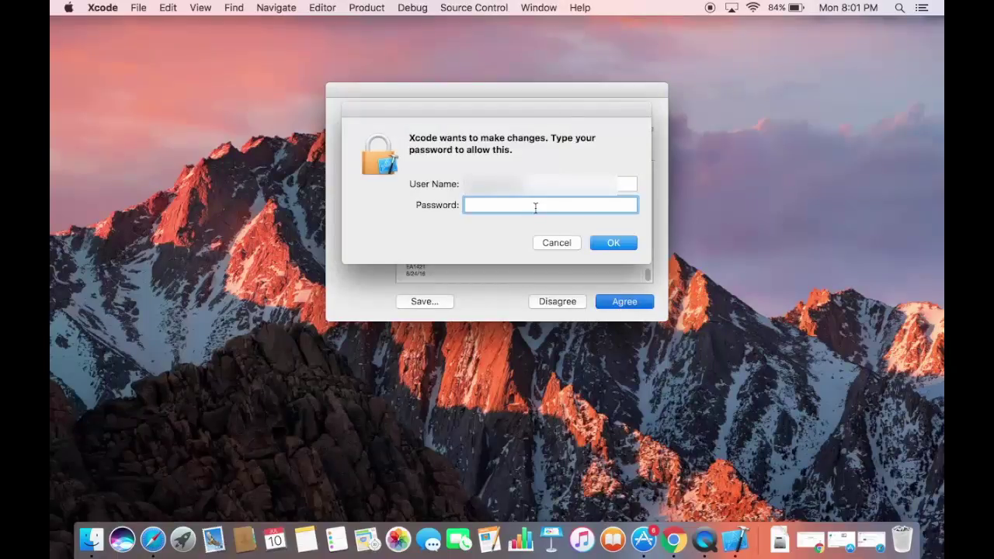
type("••••••")
key("Return")
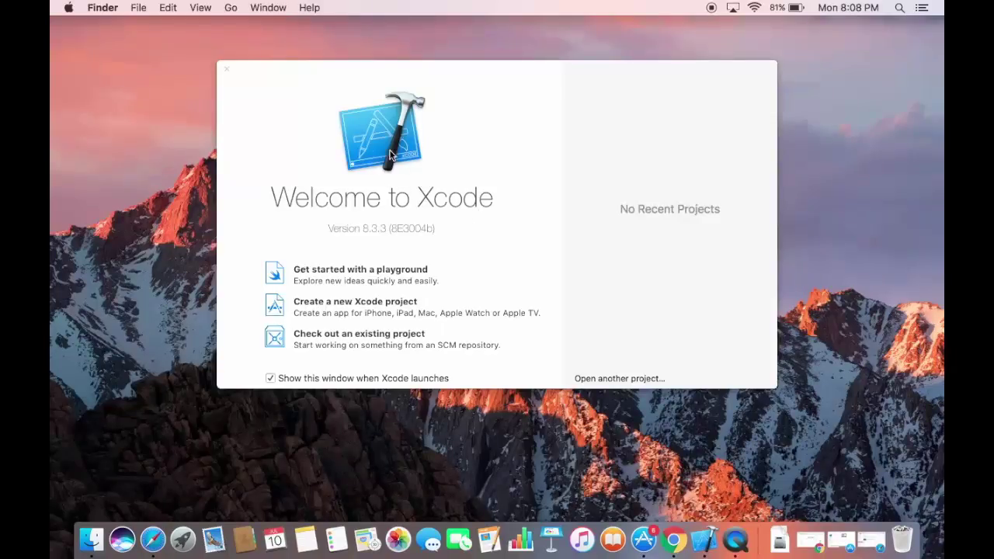
Choose 'Create a new Xcode project' from the Welcome to Xcode 8.3.3 window
left_click_drag(382, 86, 372, 104)
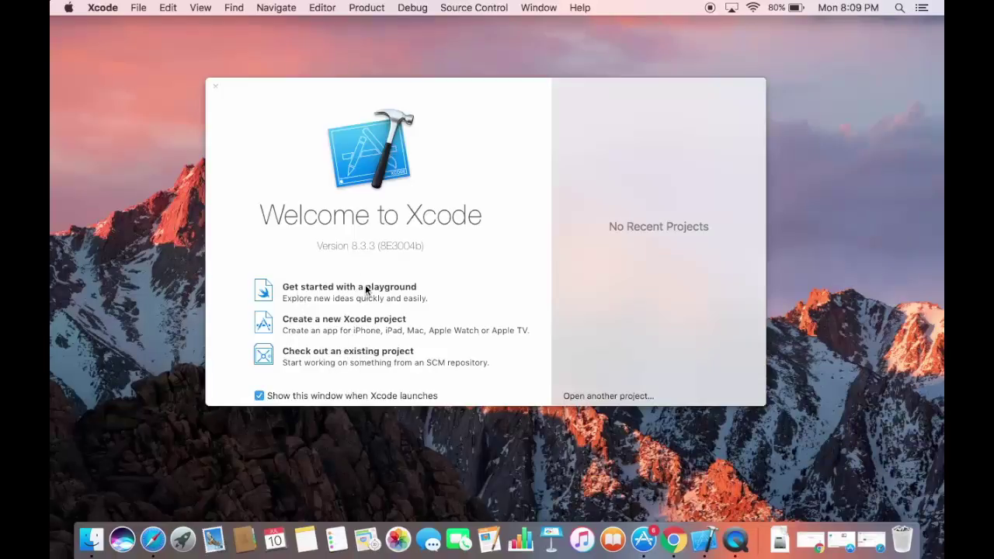
left_click(314, 325)
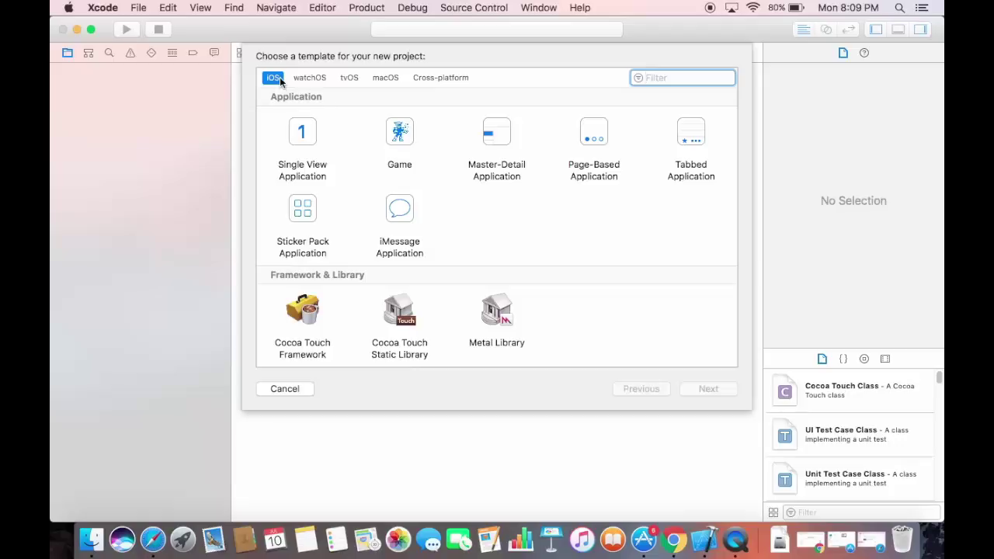
left_click(301, 79)
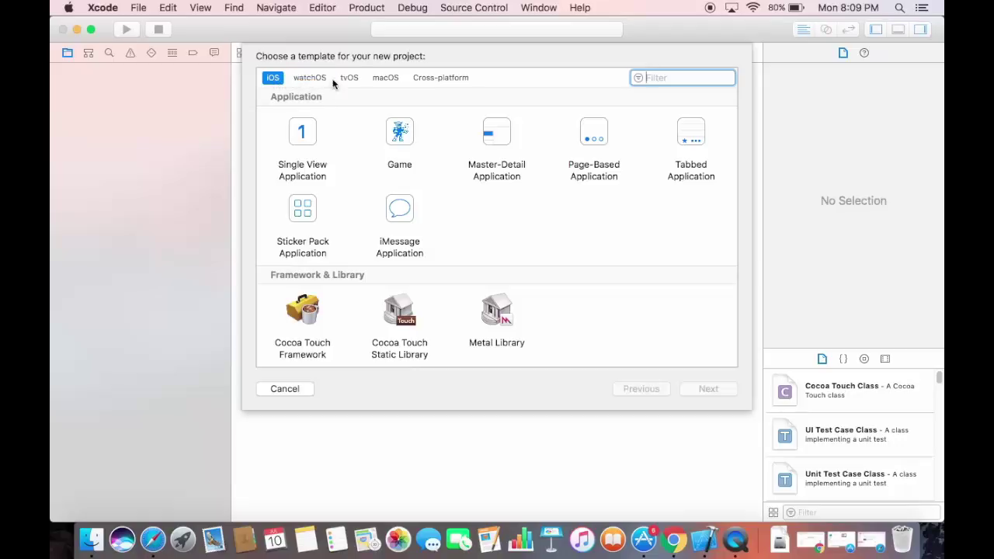